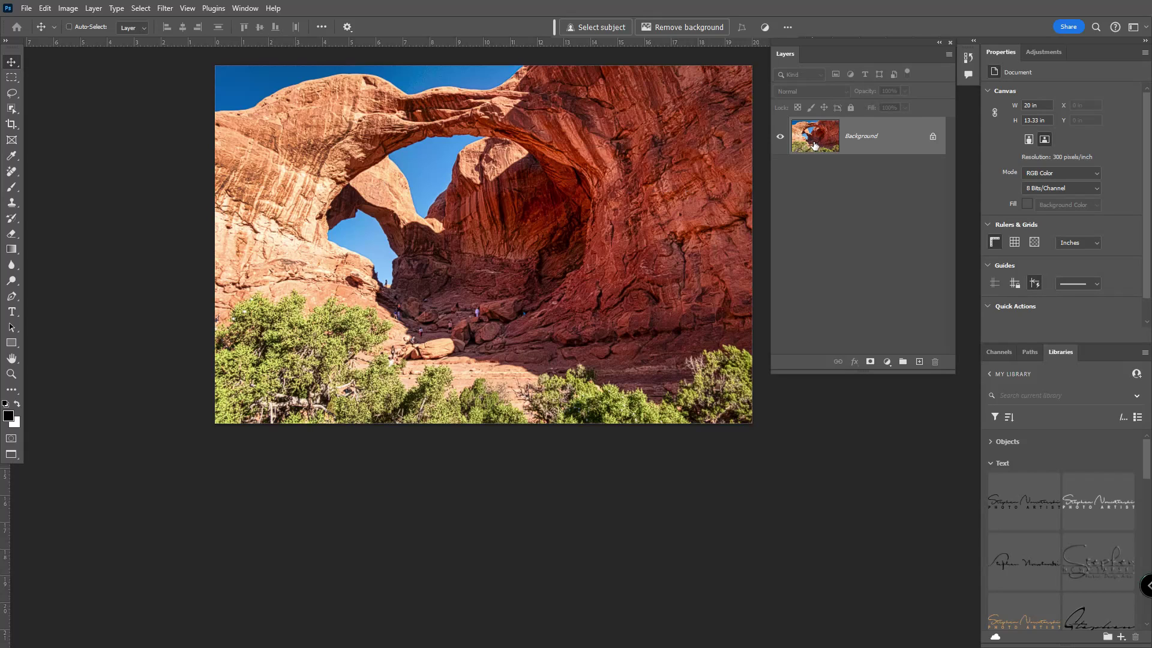
- Duplicate the Background into Layer 1 and send it to the Boris FX Optics plugin
key("ctrl+j")
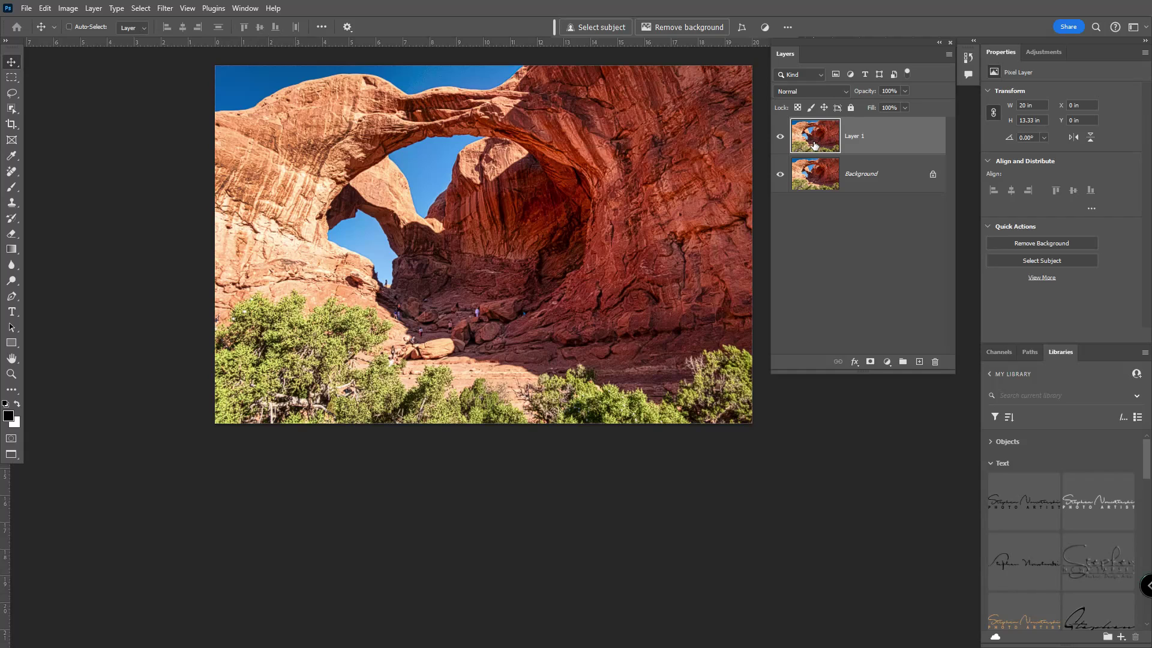
key("ctrl")
key("ctrl+alt+f")
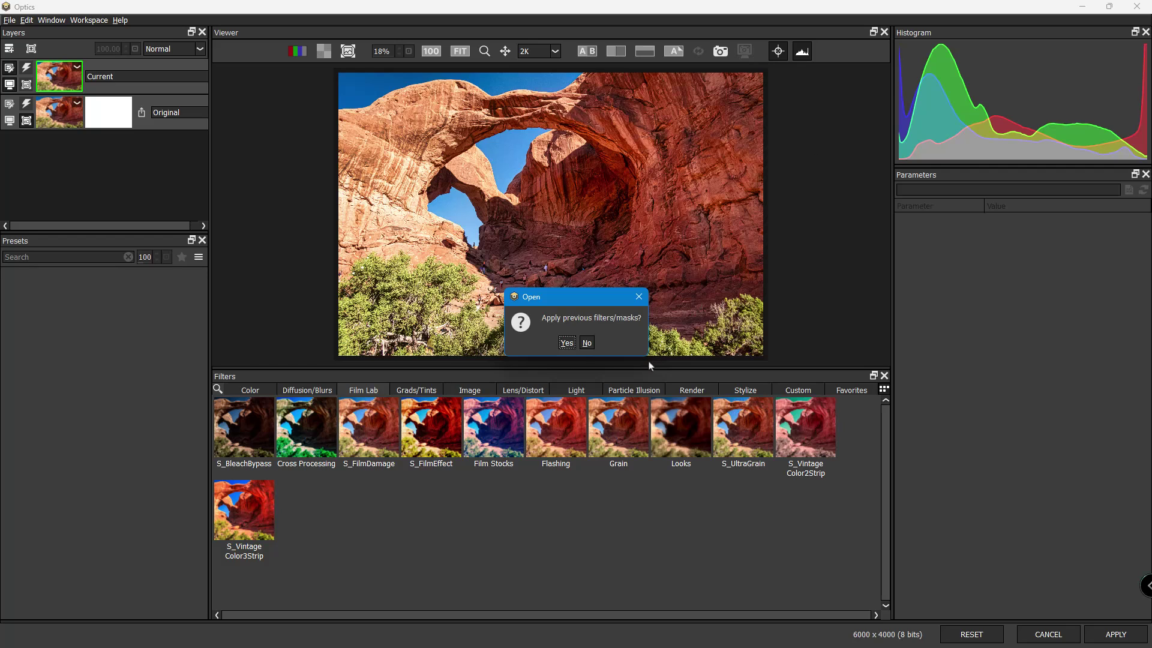
- Decline reapplying previous filters and masks, then search the filters for 'ozone'
left_click(587, 343)
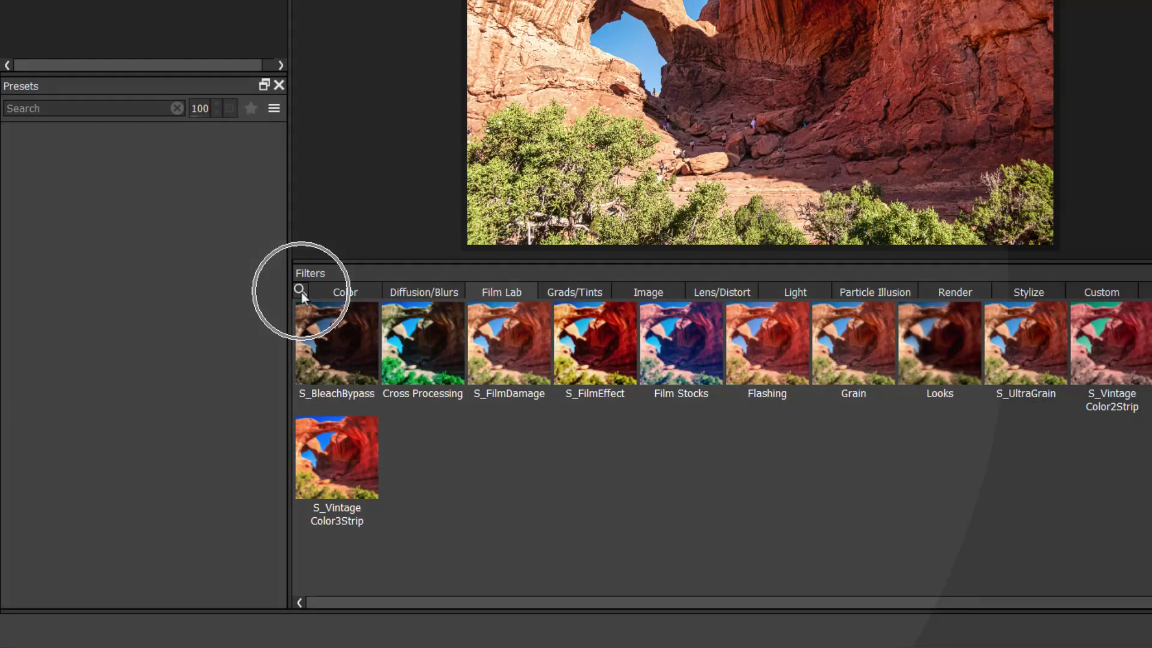
left_click(301, 291)
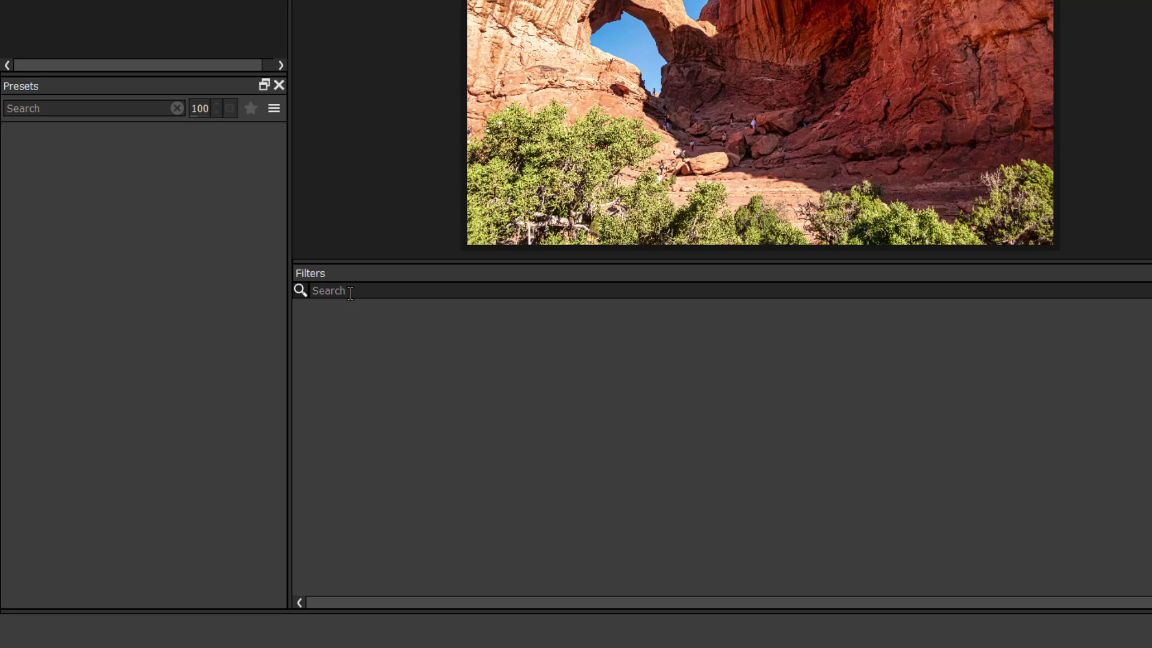
type("ozone")
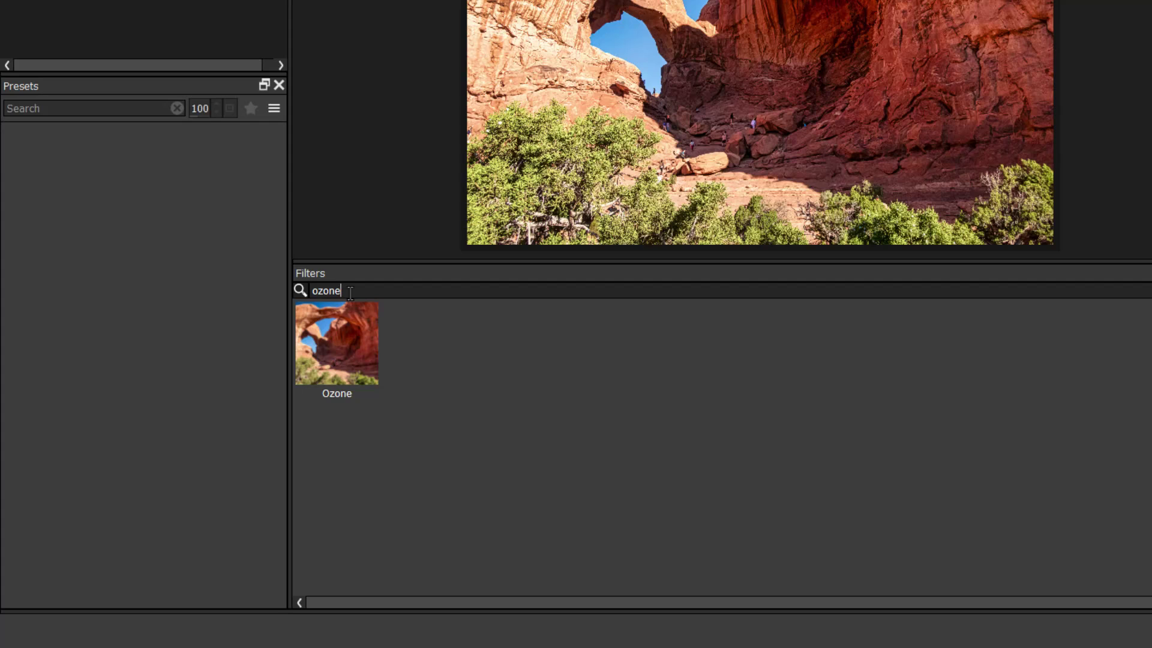
- Add the Ozone filter as a new layer above the Original
left_click(342, 346)
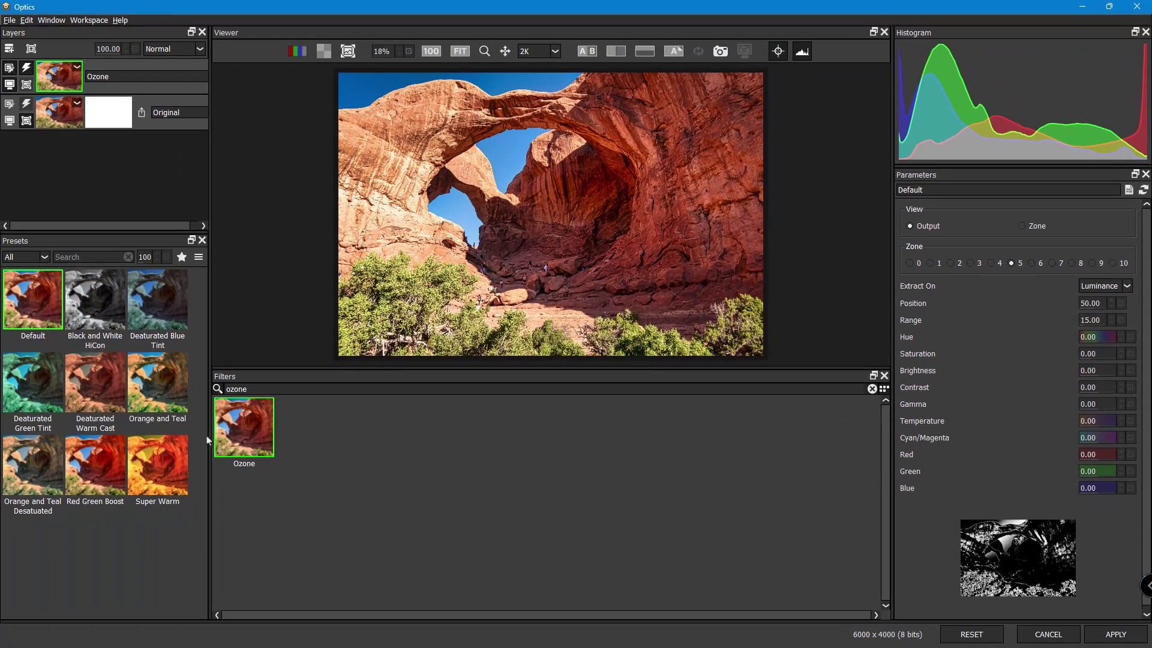
- Apply the Black and White HiCon preset, keeping the midtone Blue adjustment at 0
left_click(102, 312)
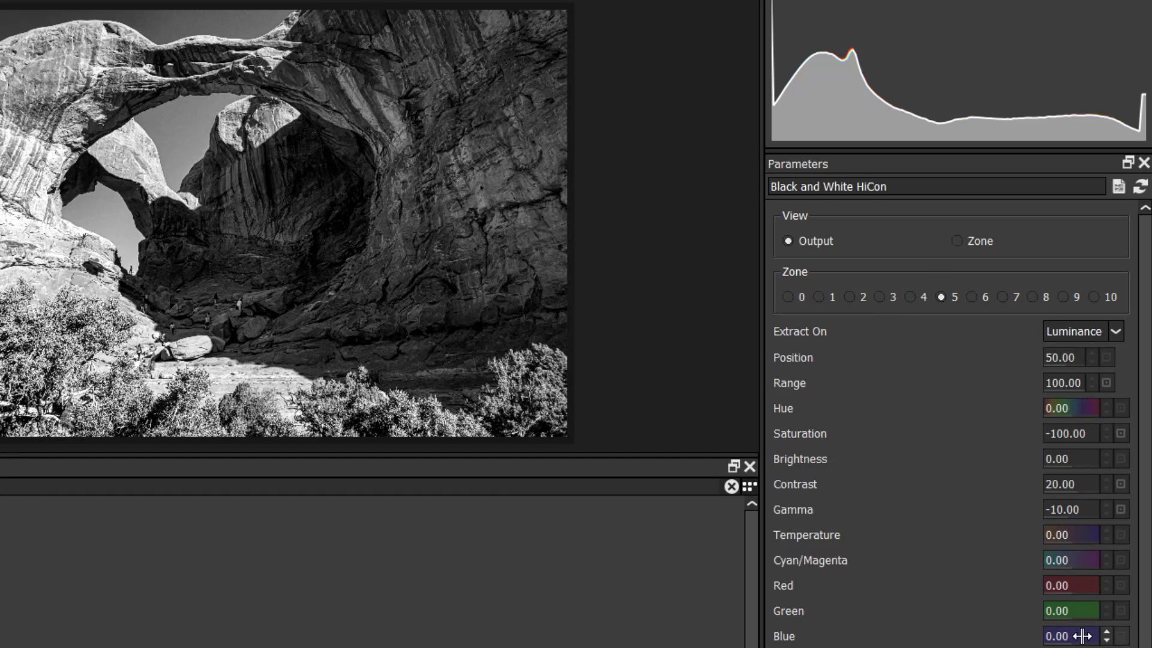
mouse_move(1082, 636)
left_mouse_down()
mouse_move(1036, 636)
mouse_move(1093, 636)
mouse_move(1071, 638)
left_mouse_up()
left_click(1120, 636)
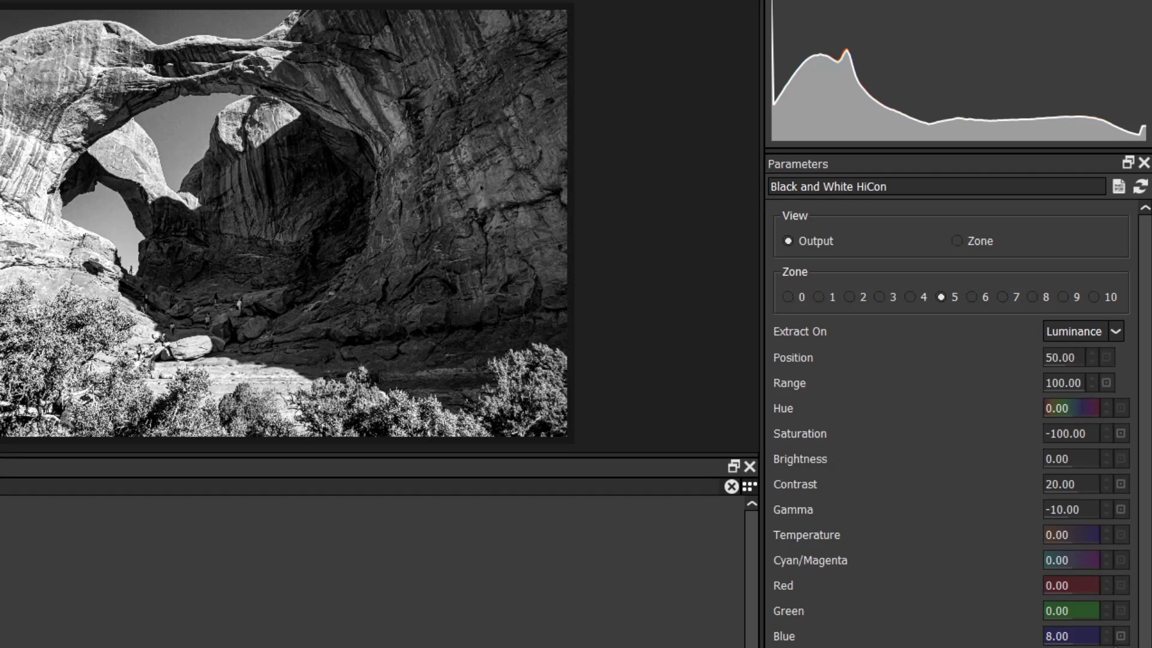
left_click(1121, 636)
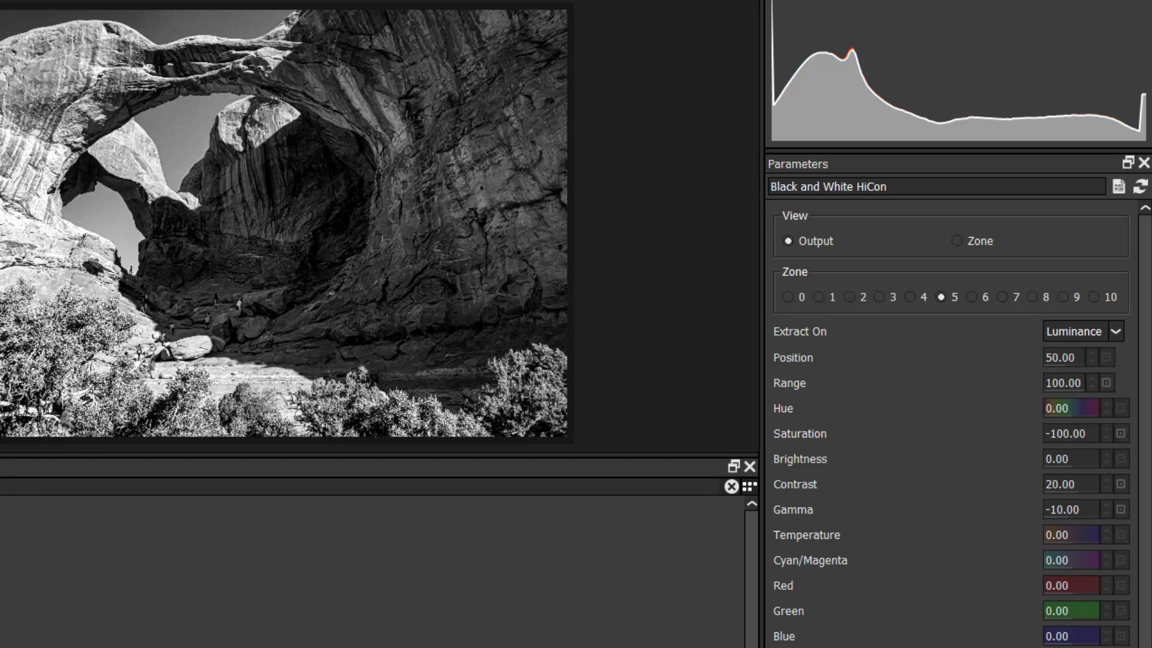
- Set the midtone zone's Contrast to exactly 50, then select zone 0
left_click_drag(1060, 485, 1068, 485)
left_click(1068, 484)
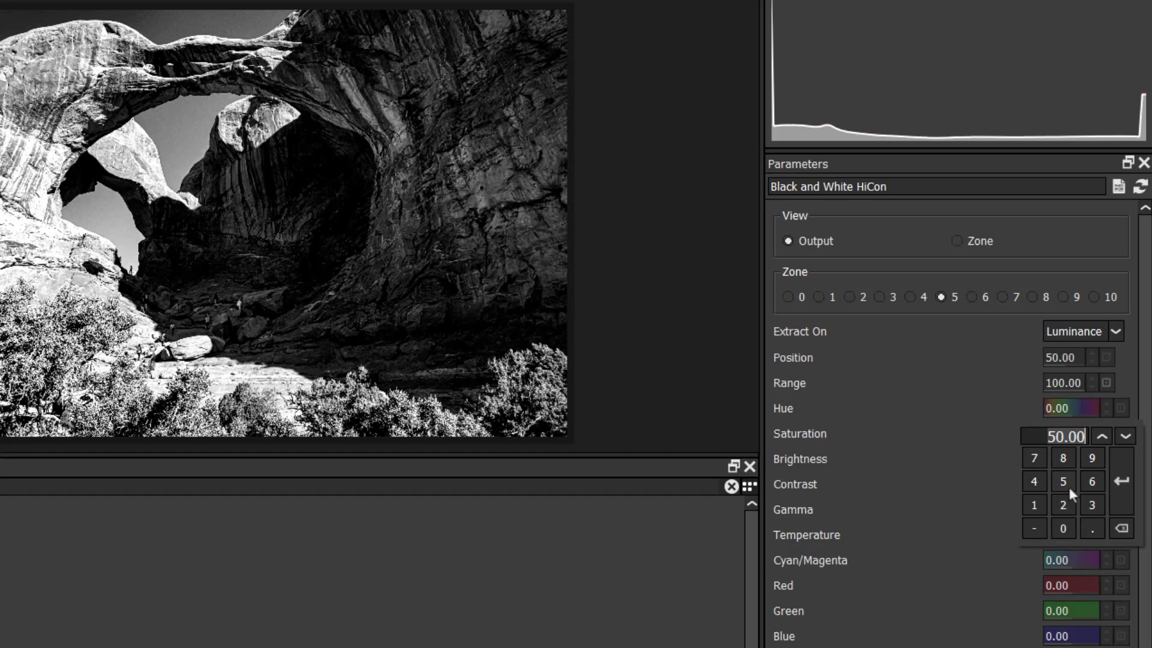
left_click(974, 490)
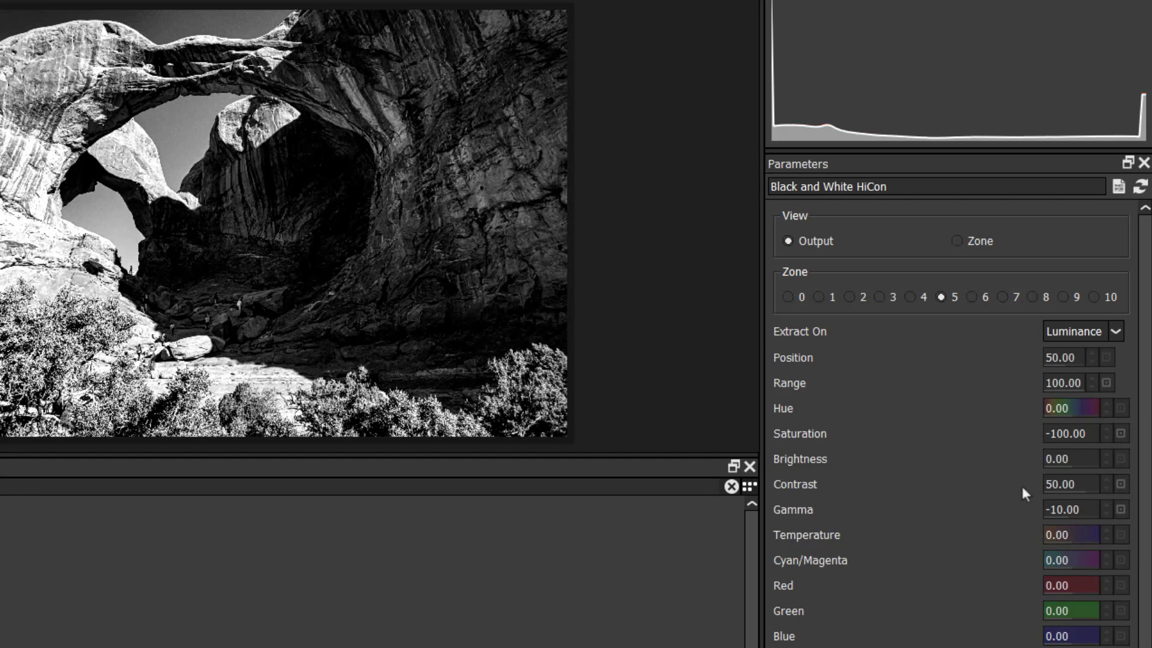
left_click(800, 298)
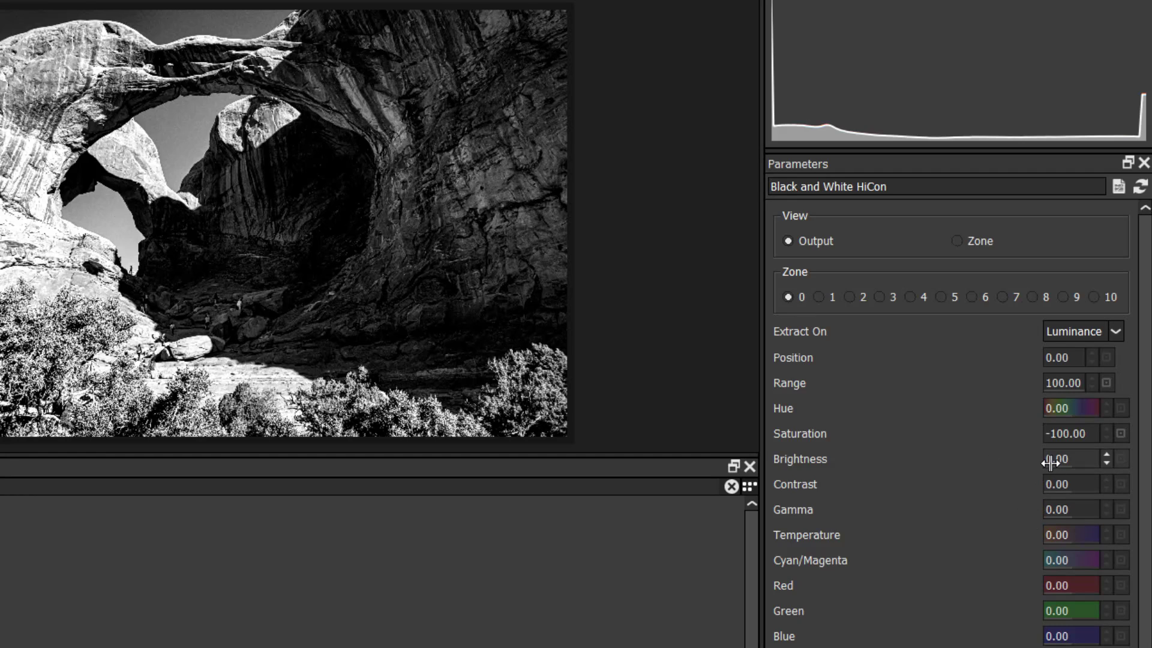
- Give zone 0 Brightness -11 and Contrast 8, with Green reset to 0
left_click_drag(1052, 457, 1074, 484)
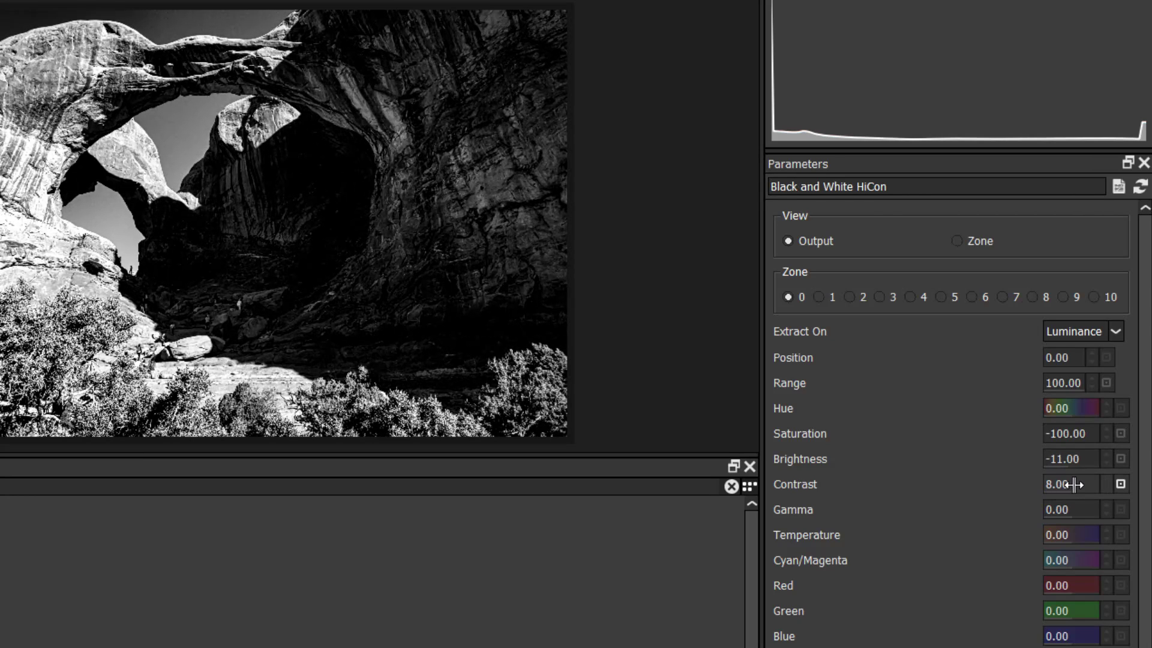
left_click_drag(1063, 612, 1087, 611)
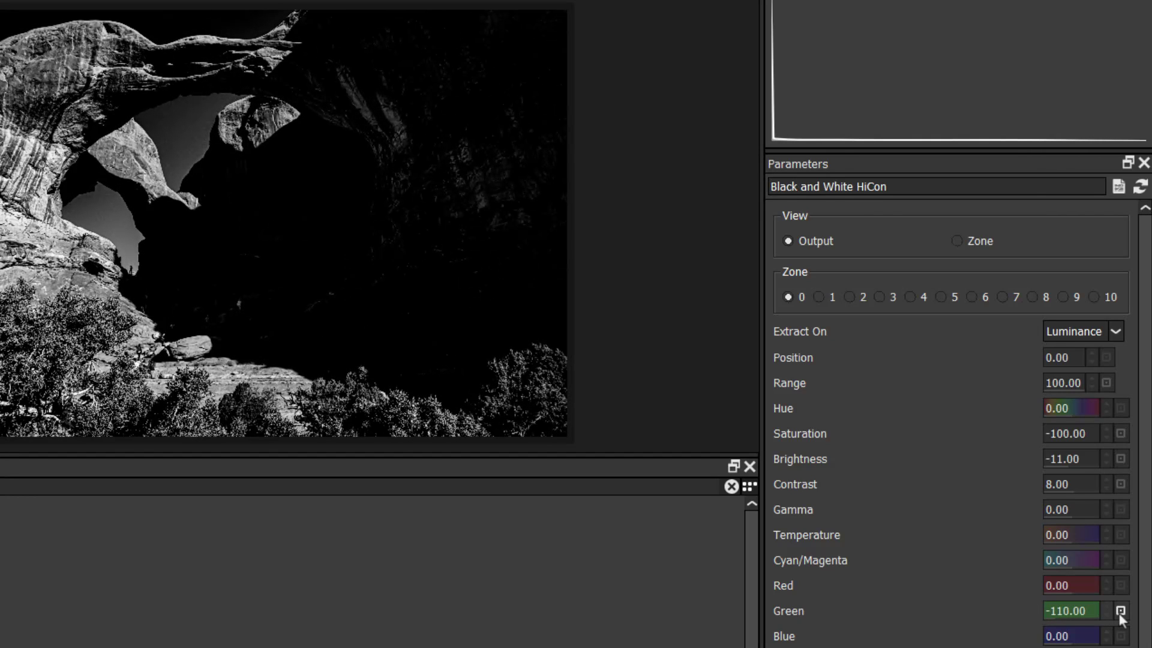
left_click(1120, 611)
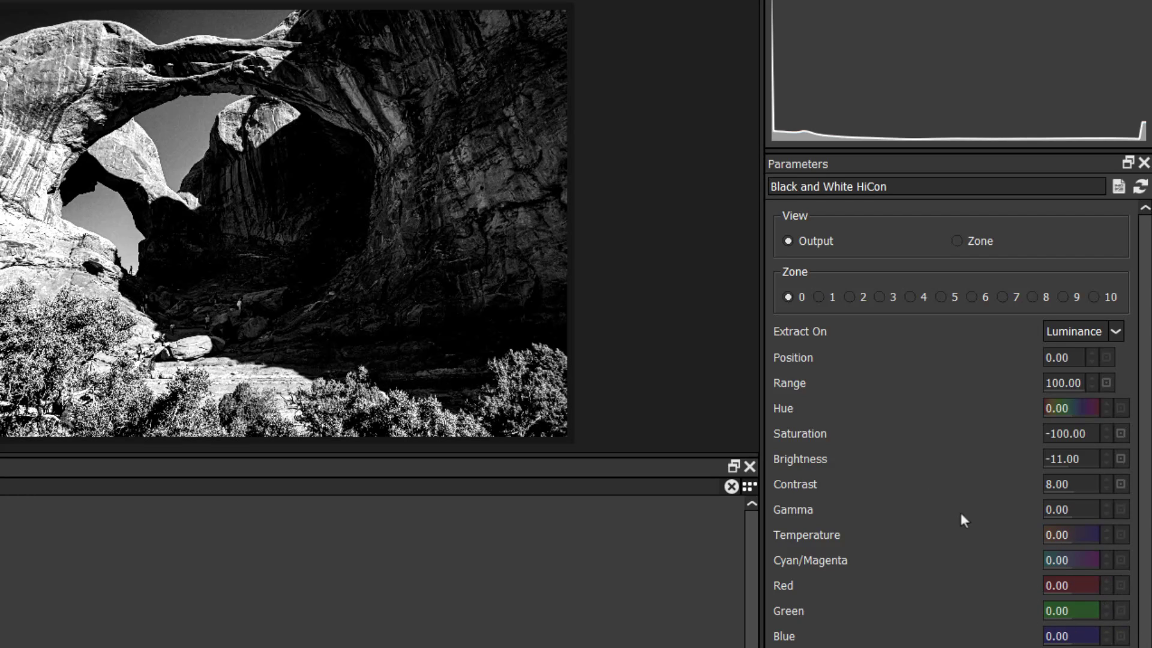
left_click(939, 298)
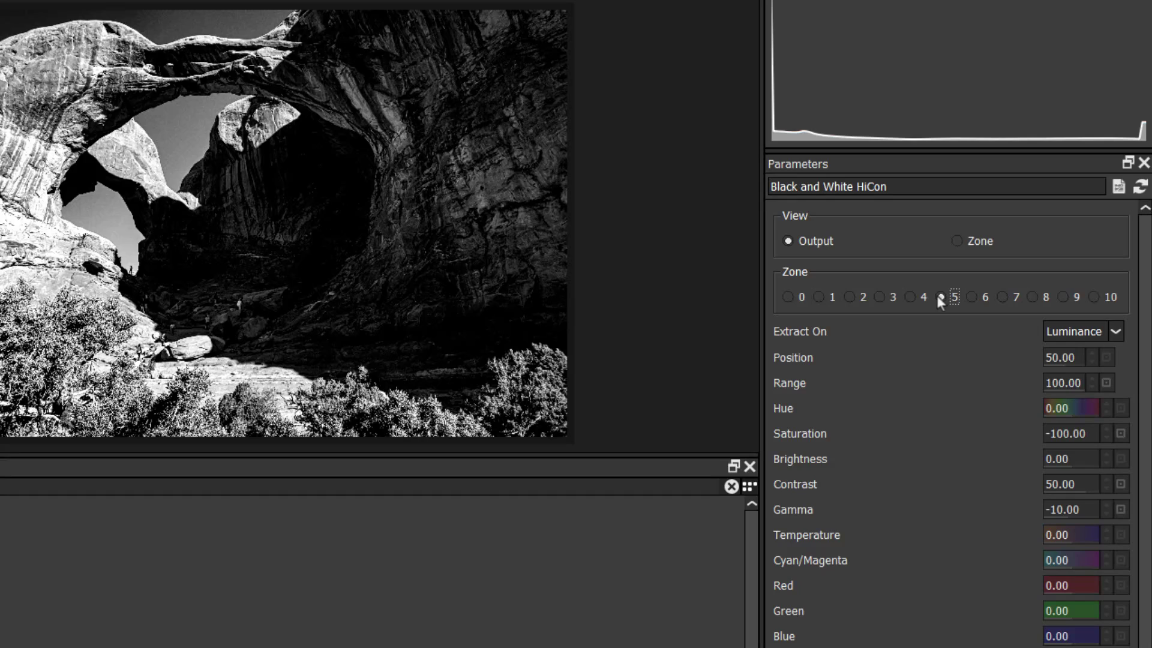
left_click(879, 297)
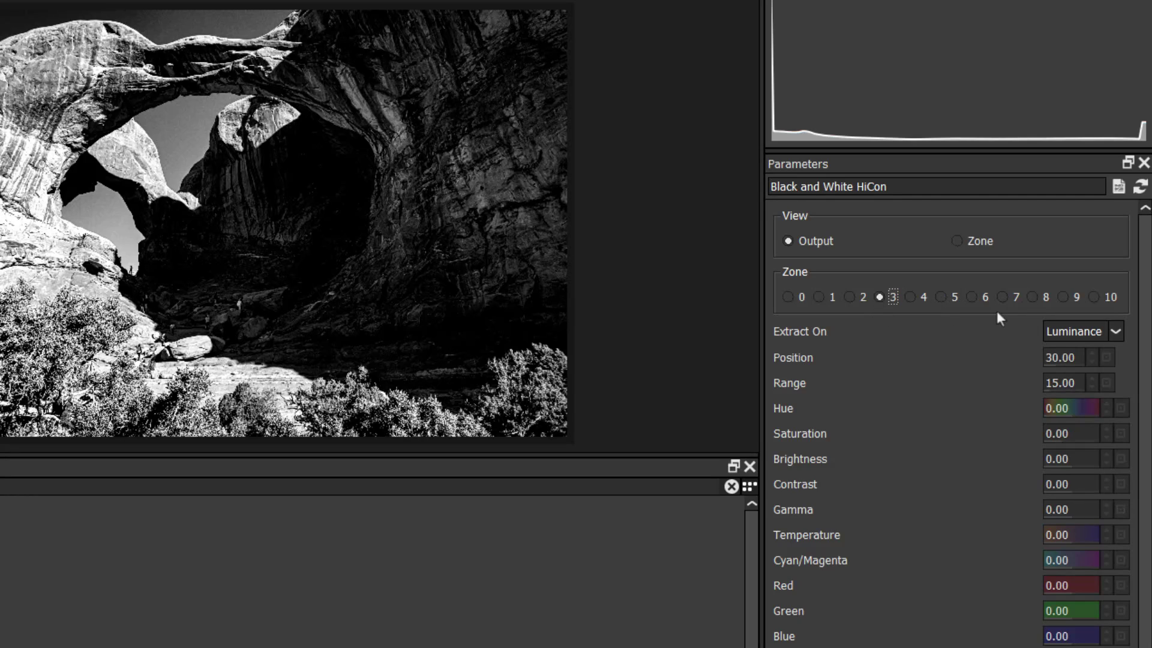
left_click(1031, 297)
left_click(1092, 295)
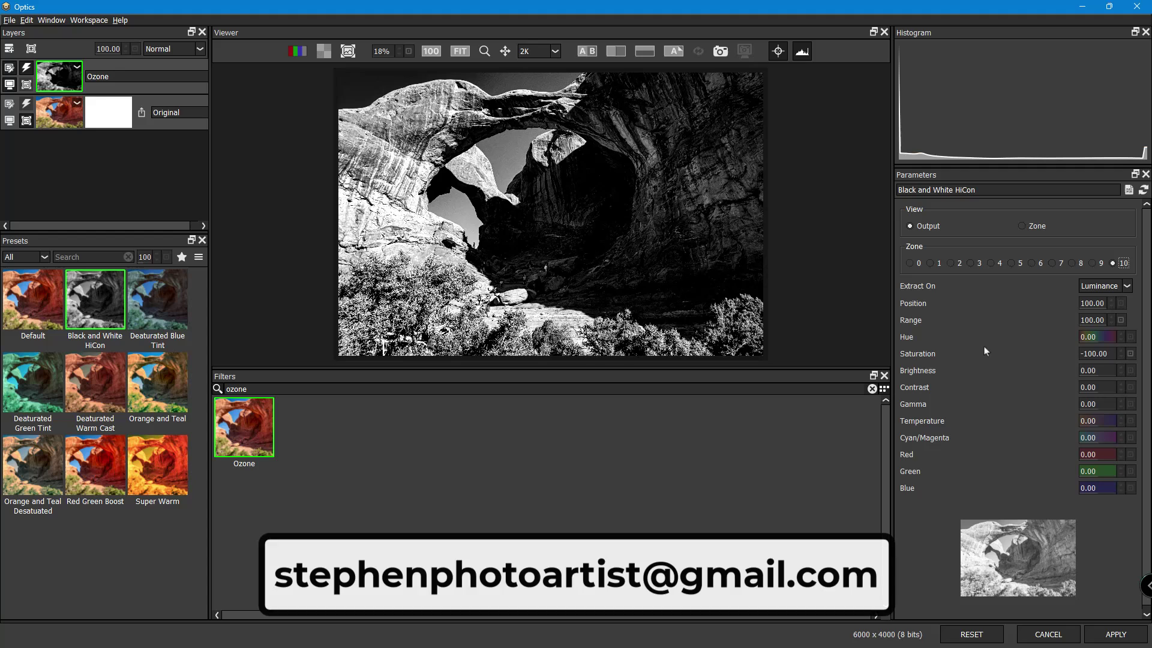
- Raise zone 5 Brightness to 19 and apply the black-and-white result to Layer 1
left_click(1012, 265)
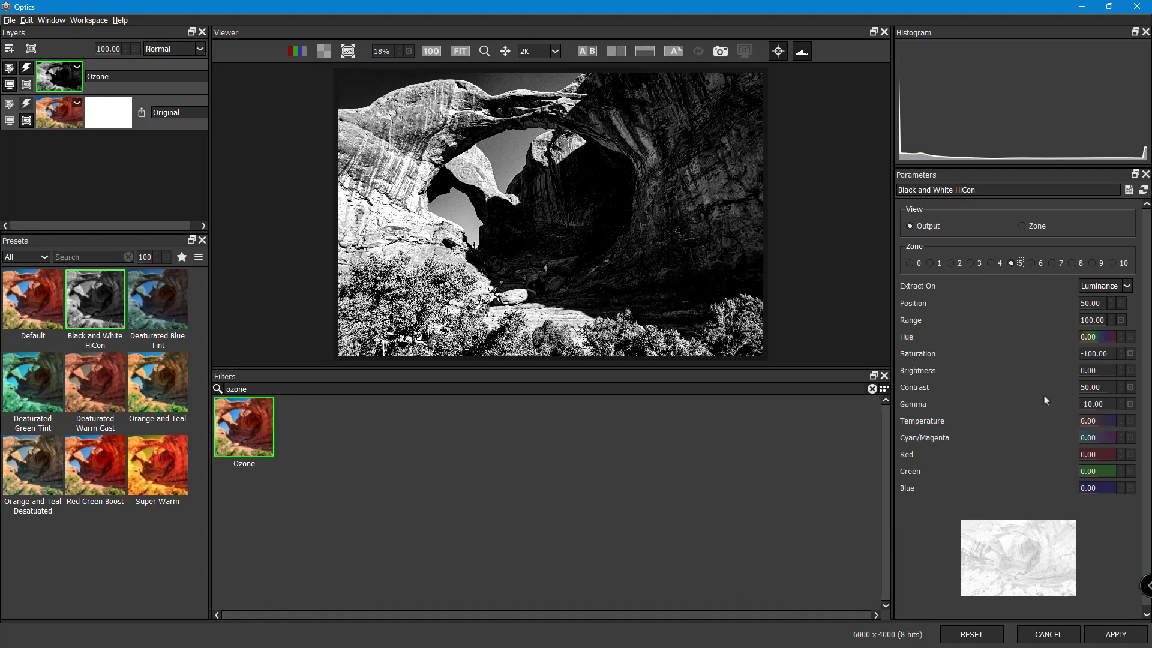
left_click_drag(1098, 372, 1110, 371)
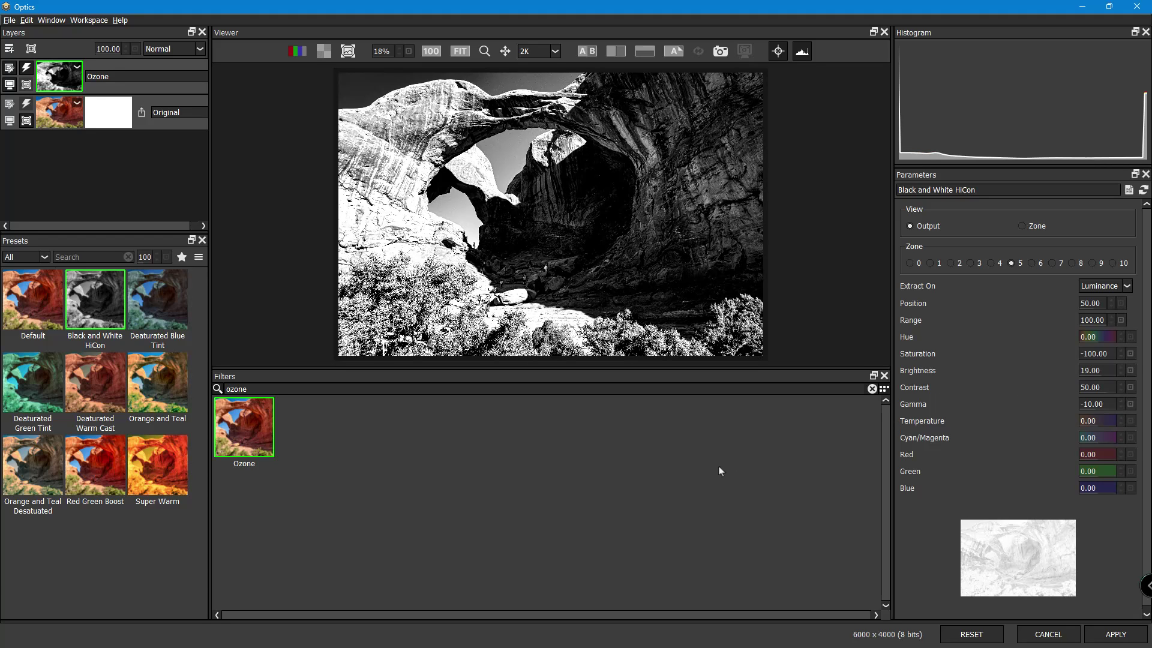
left_click(1116, 637)
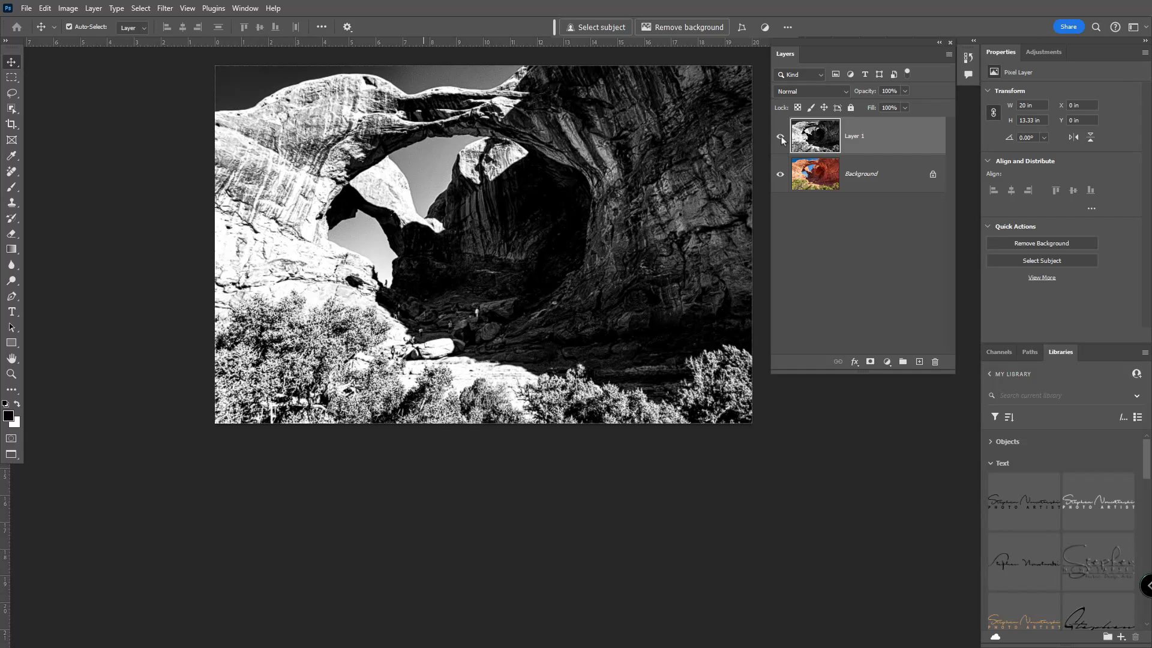
key("ctrl")
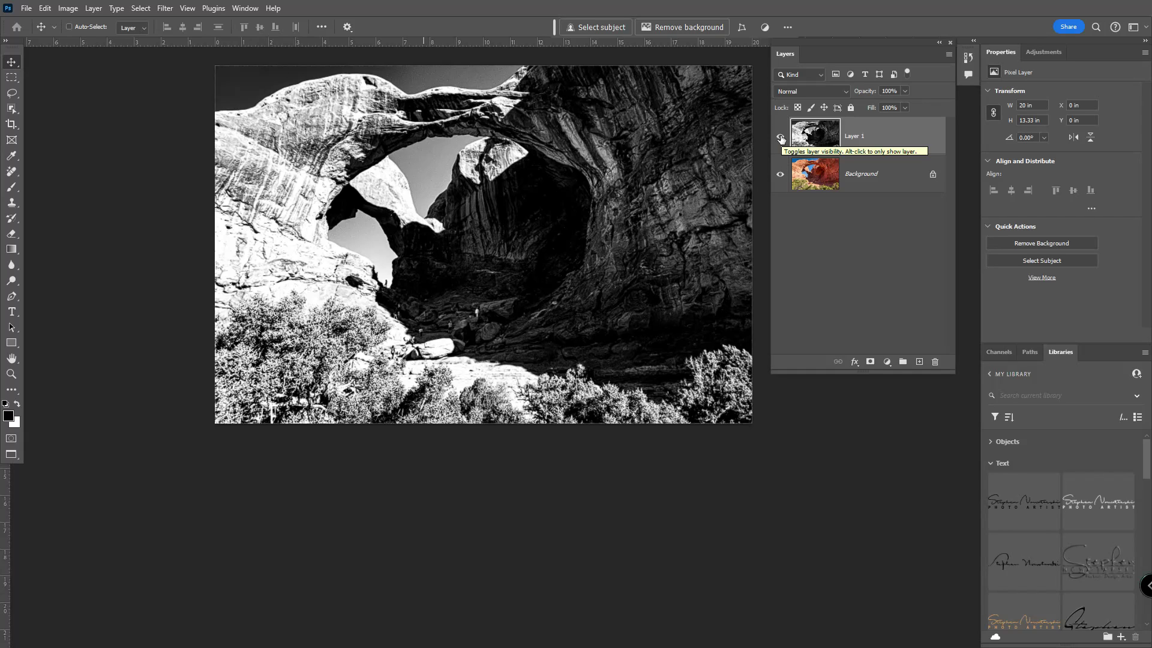
left_click(781, 137)
left_click(780, 138)
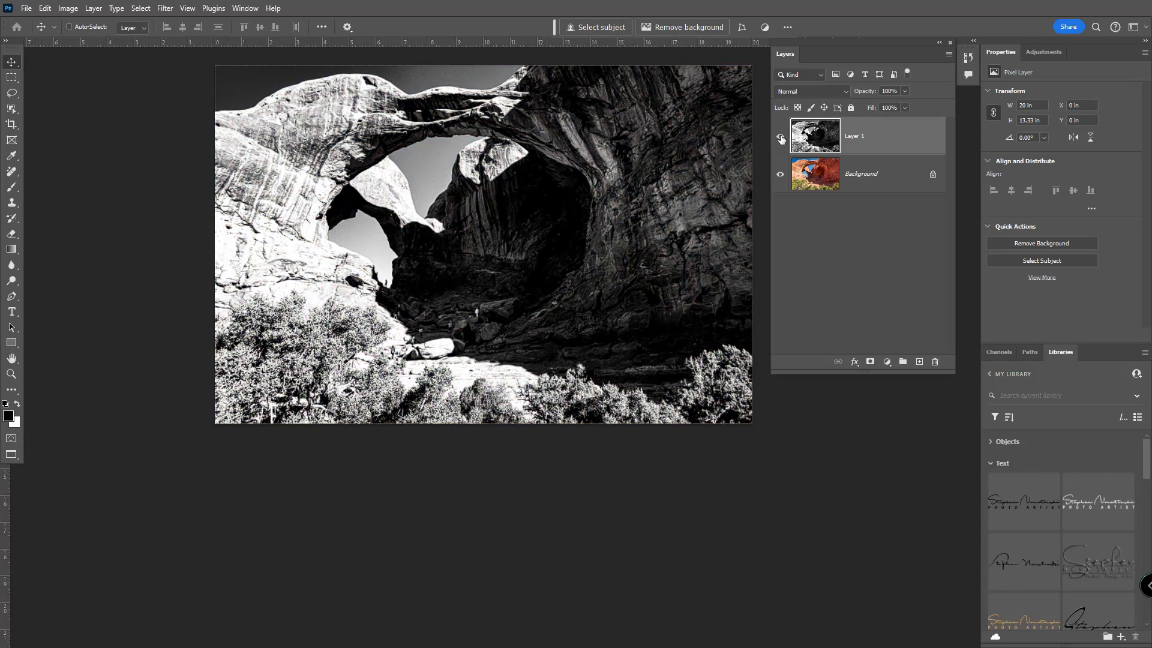
left_click(780, 138)
left_click(780, 137)
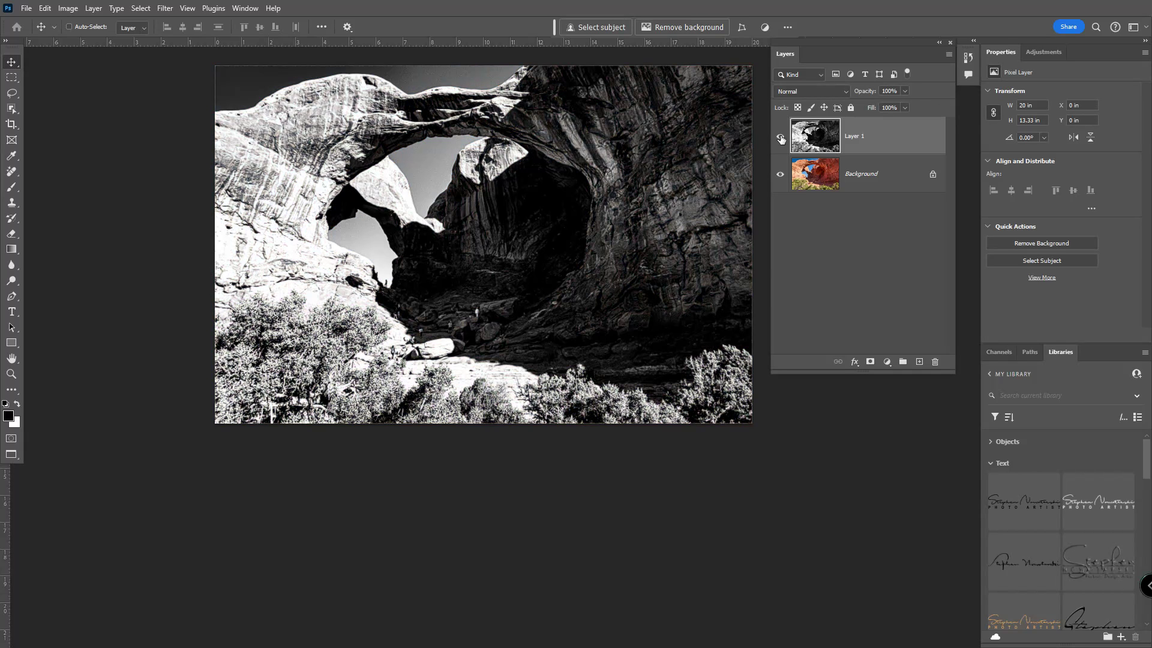